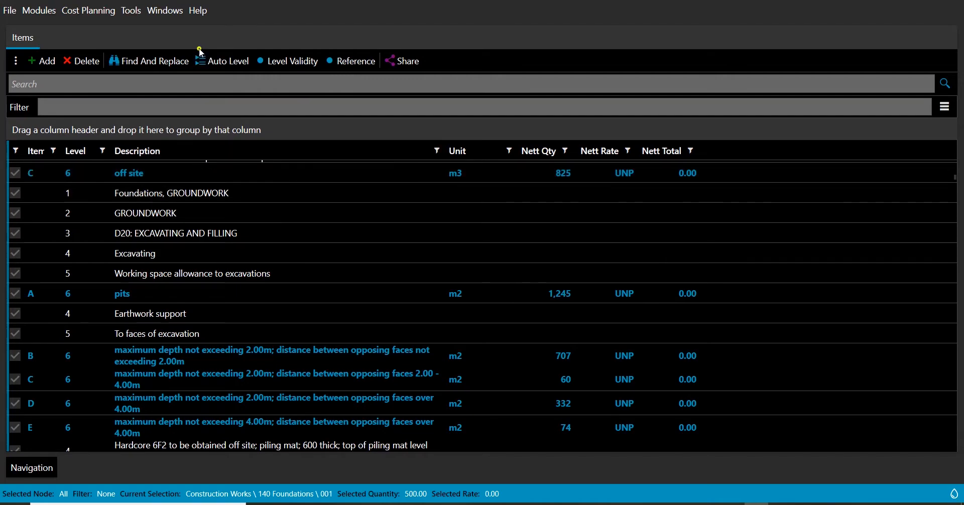
Open the Tags dock pane alongside the items grid
left_click(172, 18)
left_click(186, 56)
left_click(529, 223)
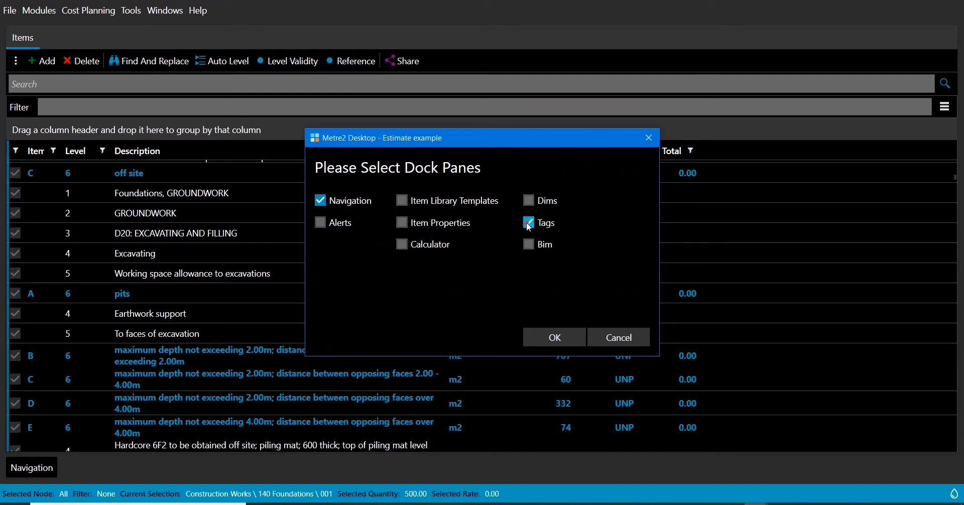
left_click(554, 337)
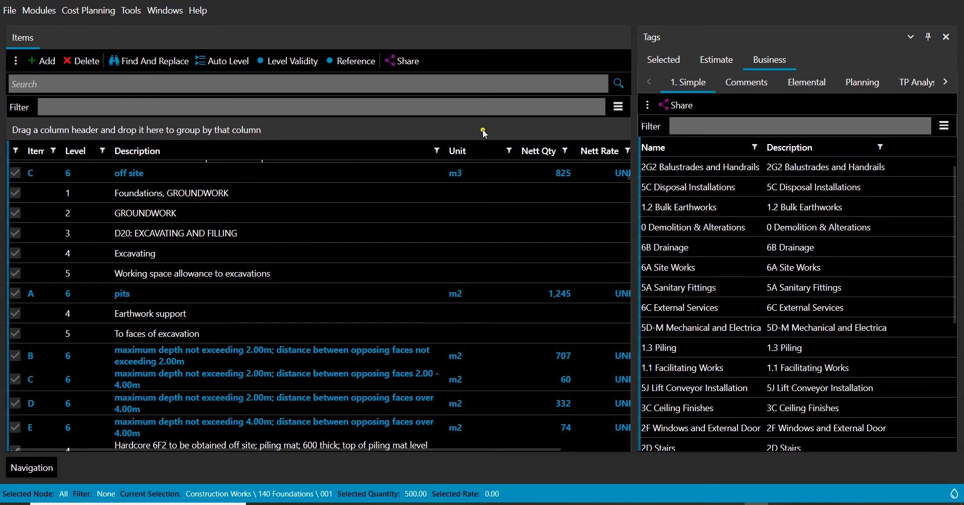
Show the Tags column in the items grid
left_click(614, 110)
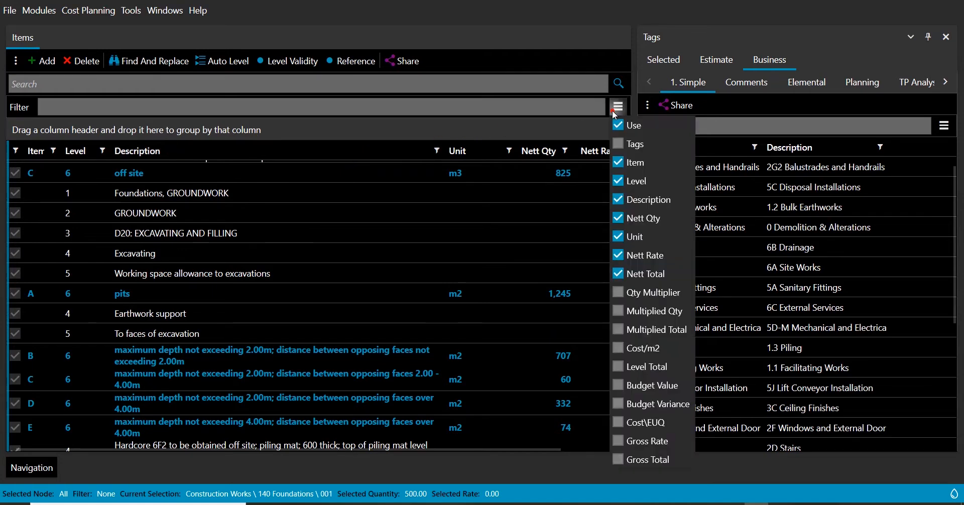
left_click(627, 144)
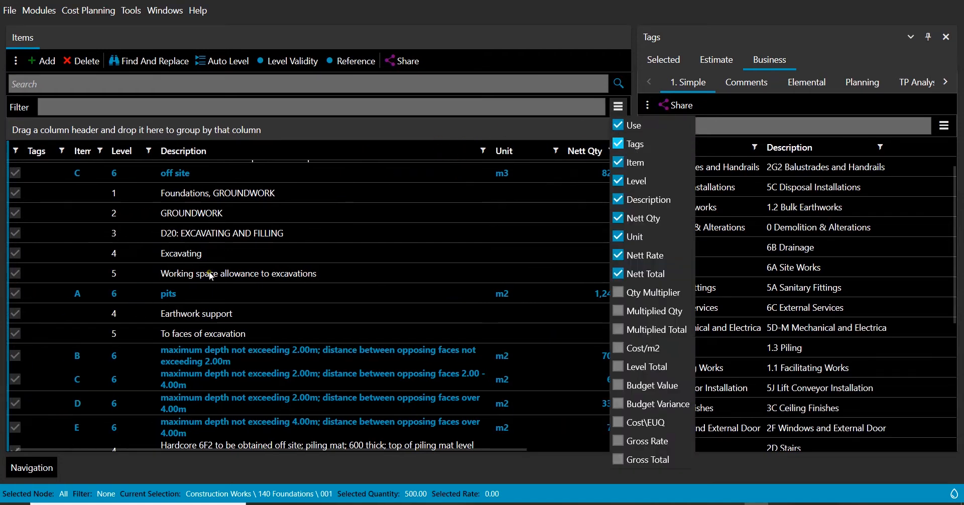
left_click(381, 228)
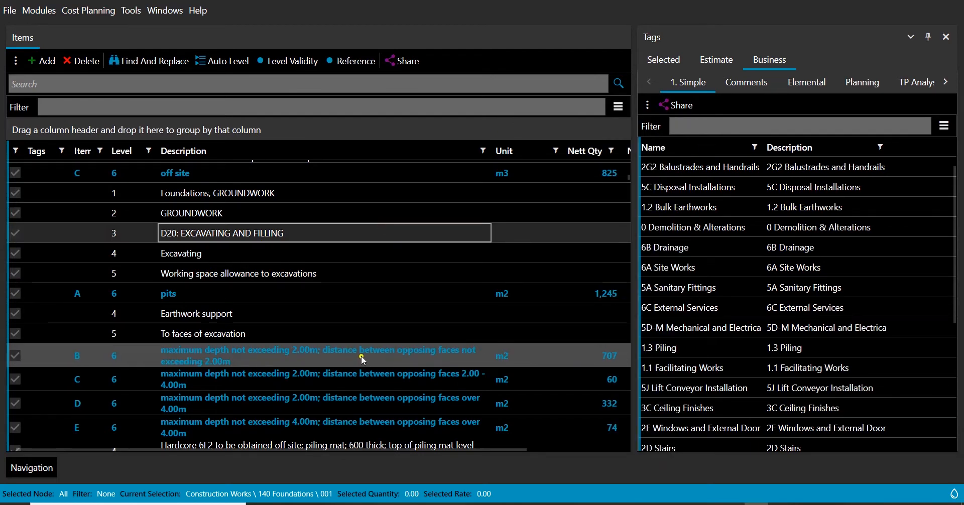
Open the tag editor for item B (maximum depth not exceeding 2.00m; opposing faces not exceeding 2.00m) and add a tag named New Tag
scroll(377, 266, "down", 1)
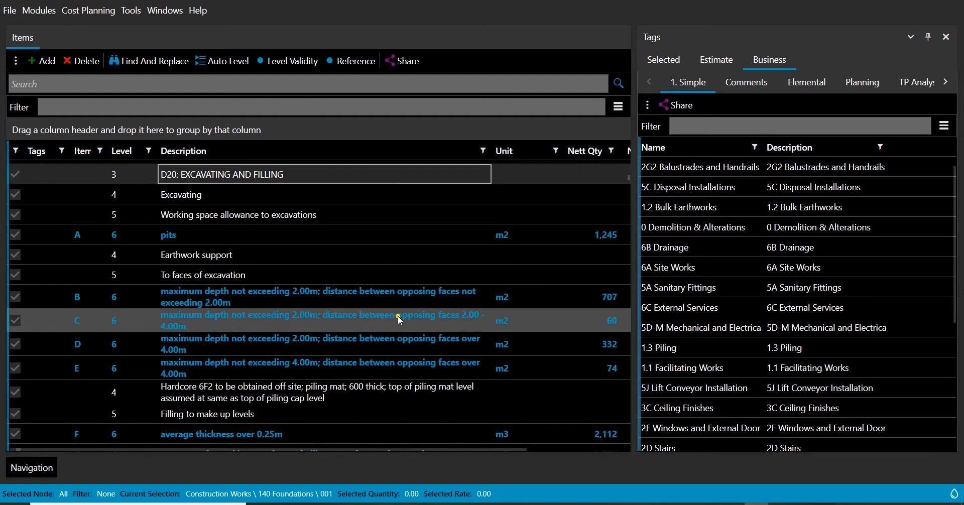
left_click(354, 296)
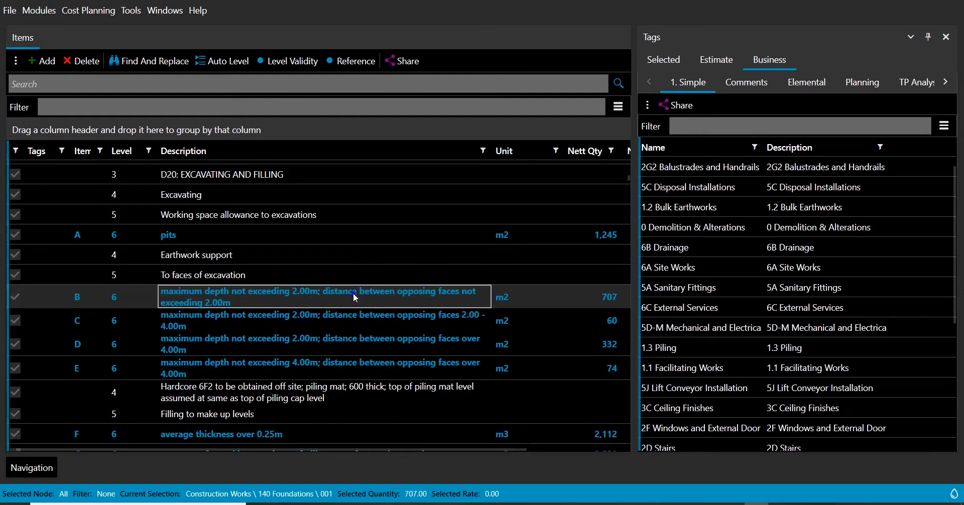
right_click(354, 294)
left_click(376, 227)
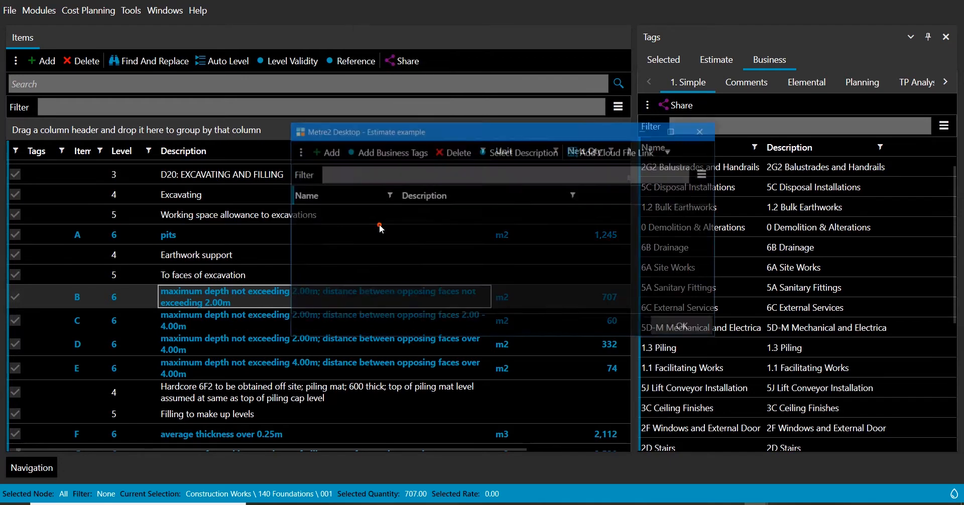
left_click(321, 152)
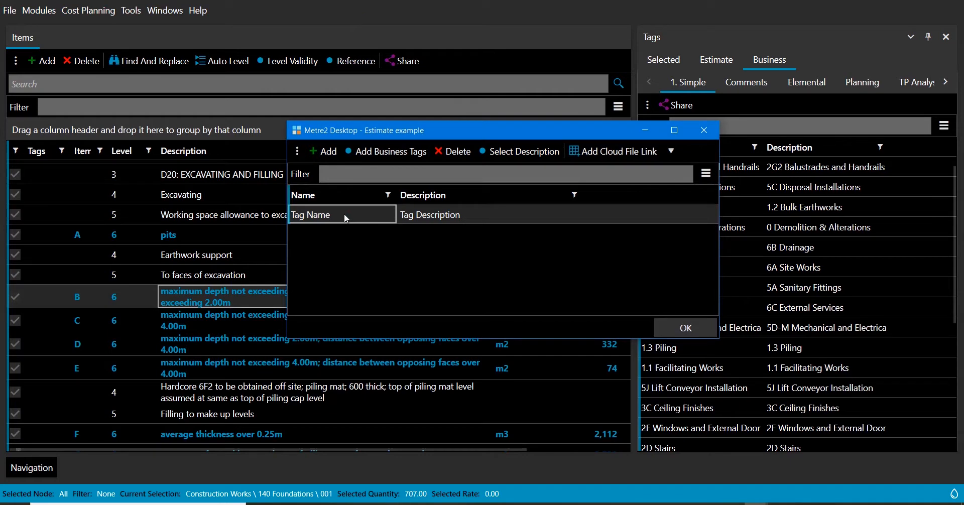
type("New Tag")
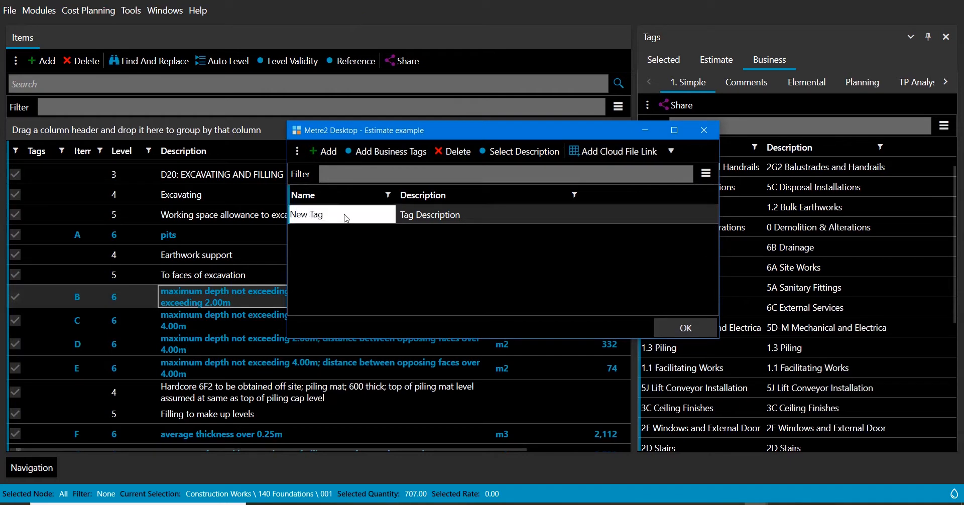
Give the new tag the description "description" and apply it to the item
key("Tab")
type("des")
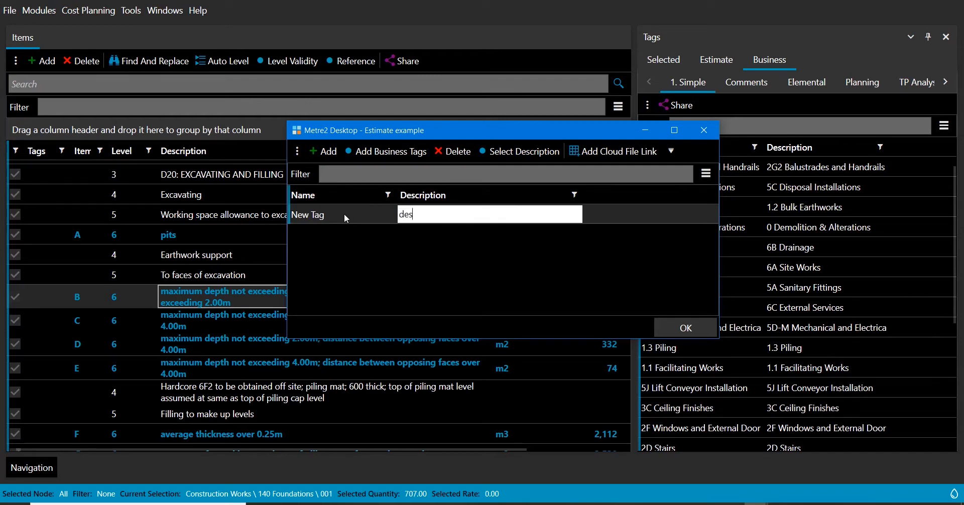
type("crip[tion")
key("BackSpace")
key("BackSpace")
key("BackSpace")
key("BackSpace")
key("BackSpace")
key("BackSpace")
type("tion")
key("Return")
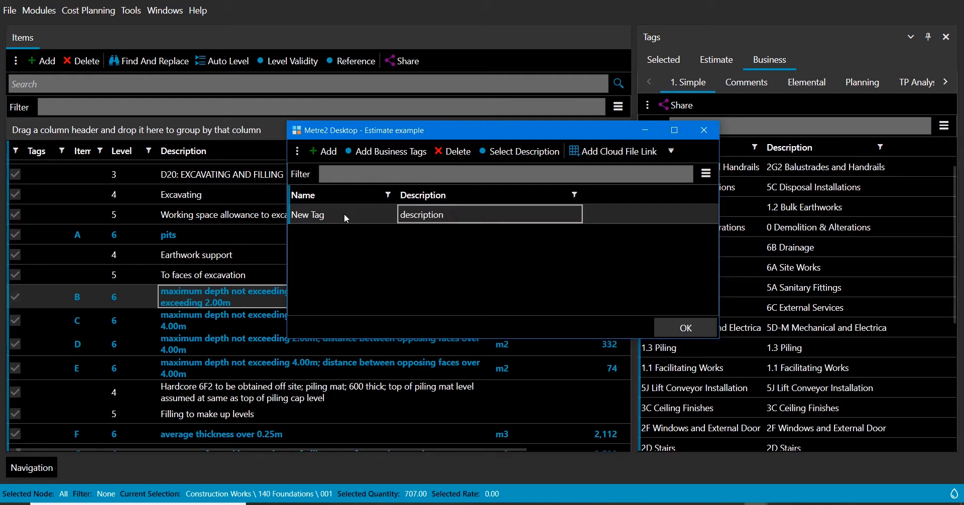
left_click(674, 334)
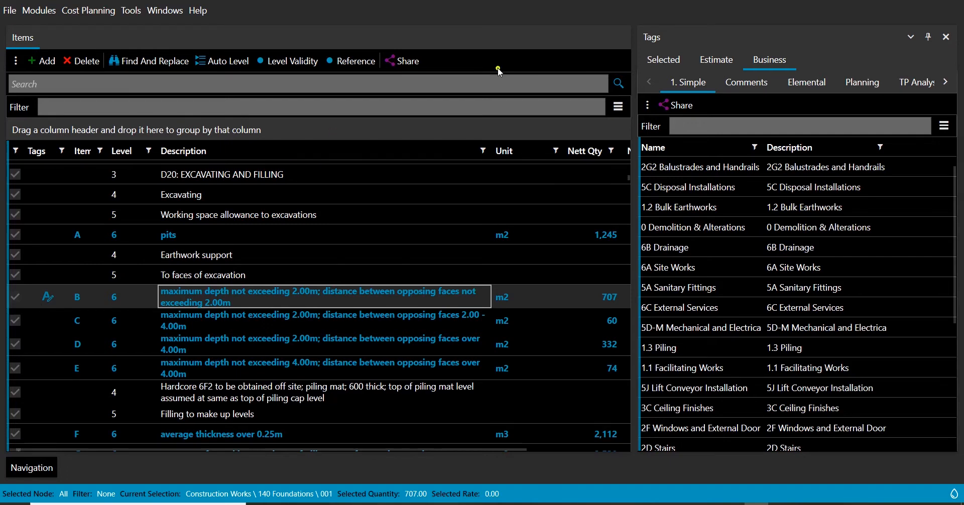
Review the tags listed for the selected item and for neighbouring rows
left_click(668, 62)
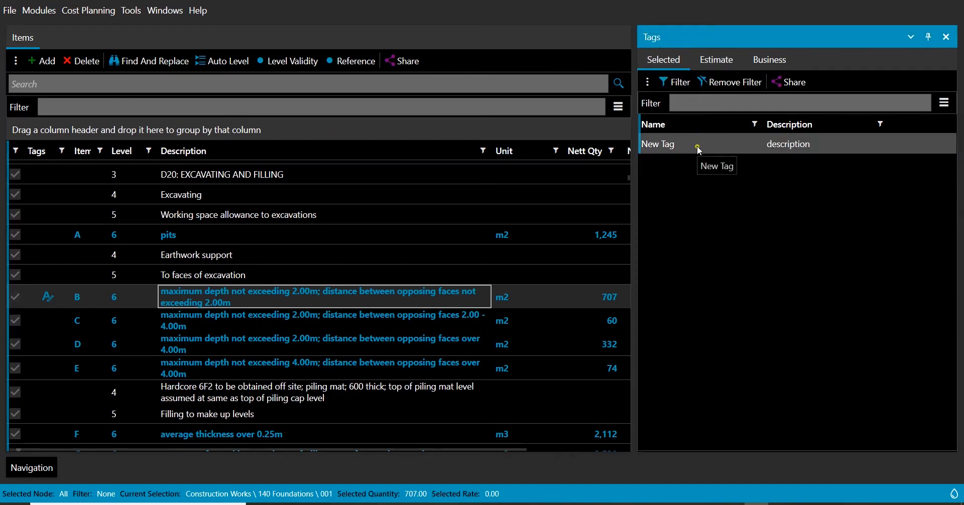
left_click(224, 278)
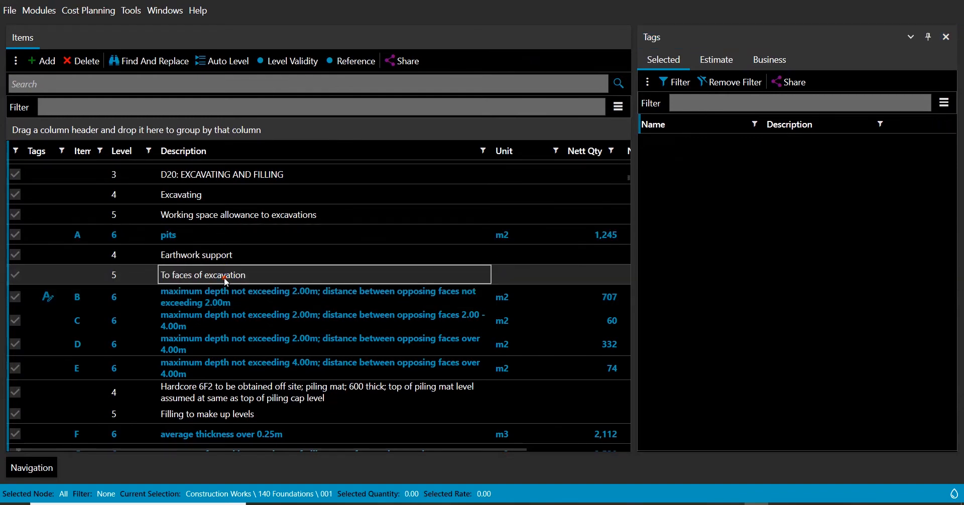
left_click(228, 303)
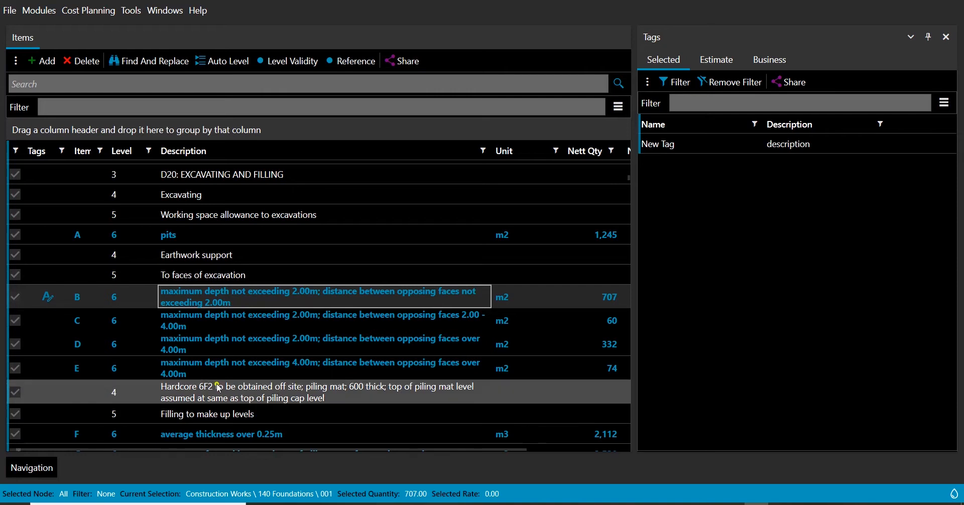
left_click(242, 300)
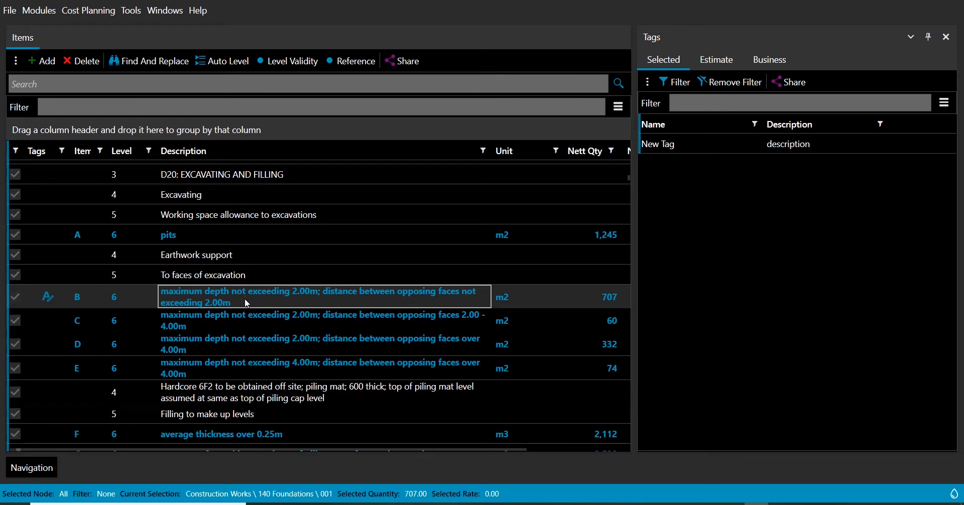
left_click(377, 298)
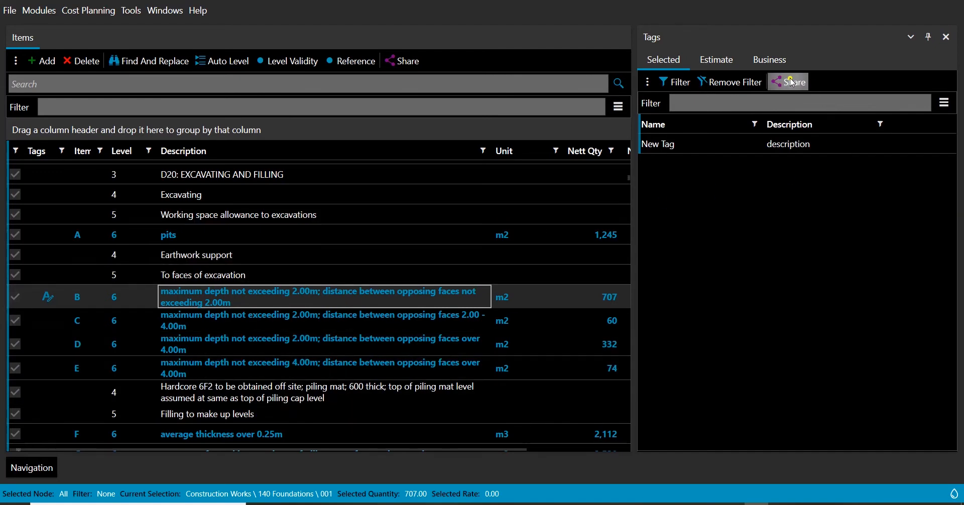
Browse the Comments business tags list
left_click(767, 62)
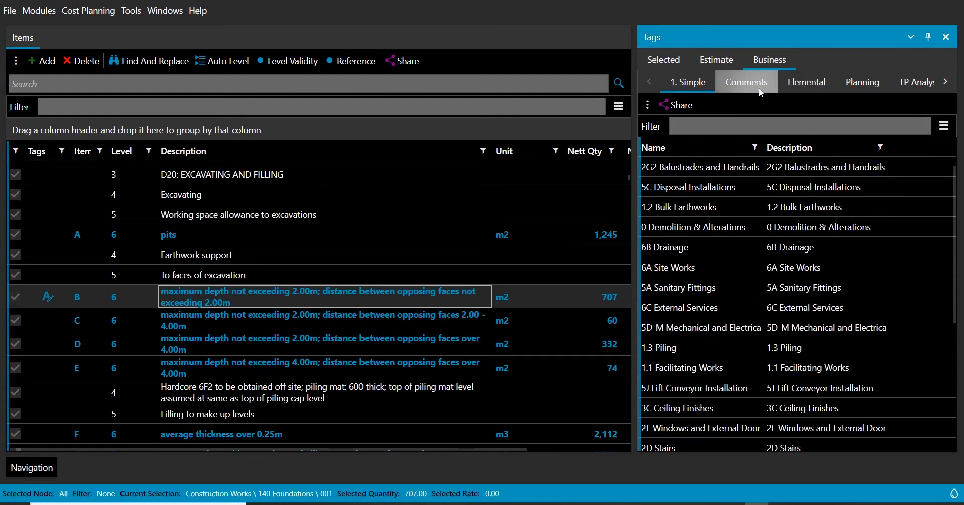
left_click(832, 120)
left_click(738, 84)
left_click(721, 176)
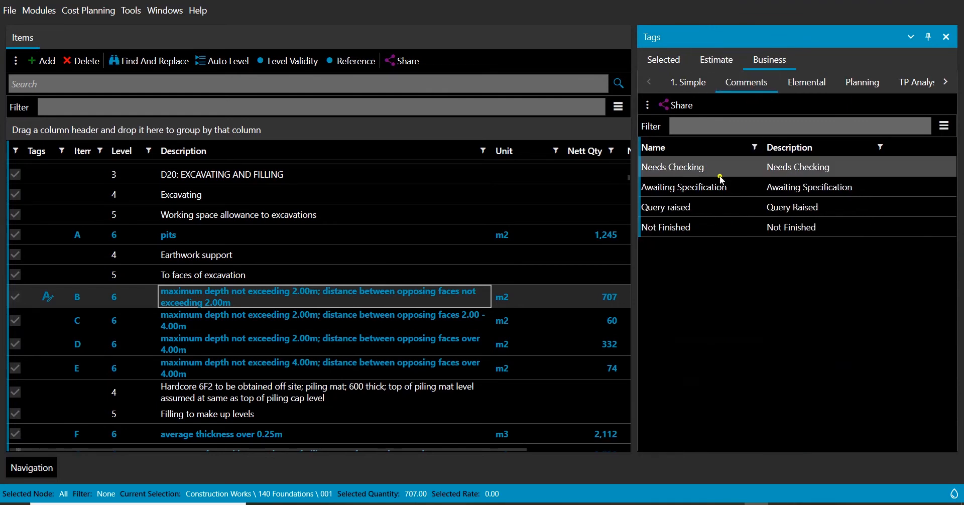
left_click(708, 219)
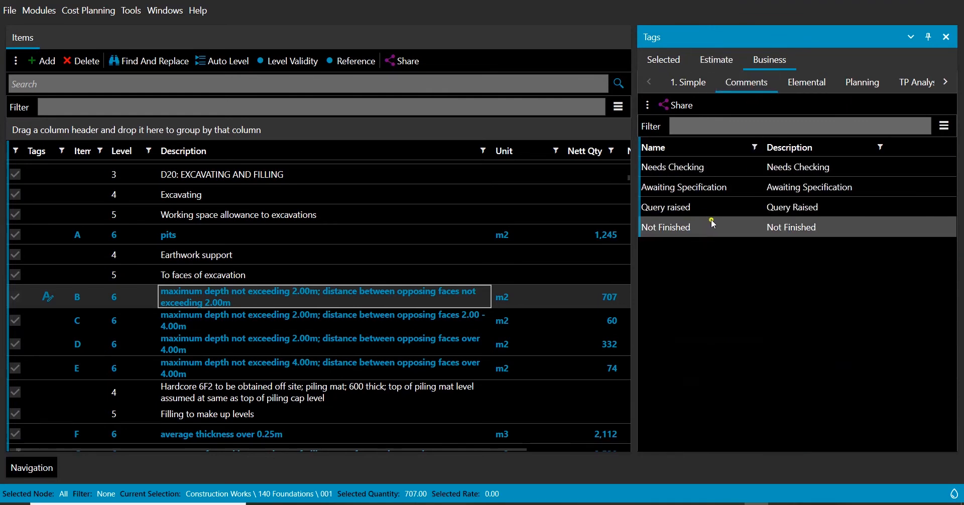
left_click(705, 211)
left_click(743, 182)
left_click(716, 166)
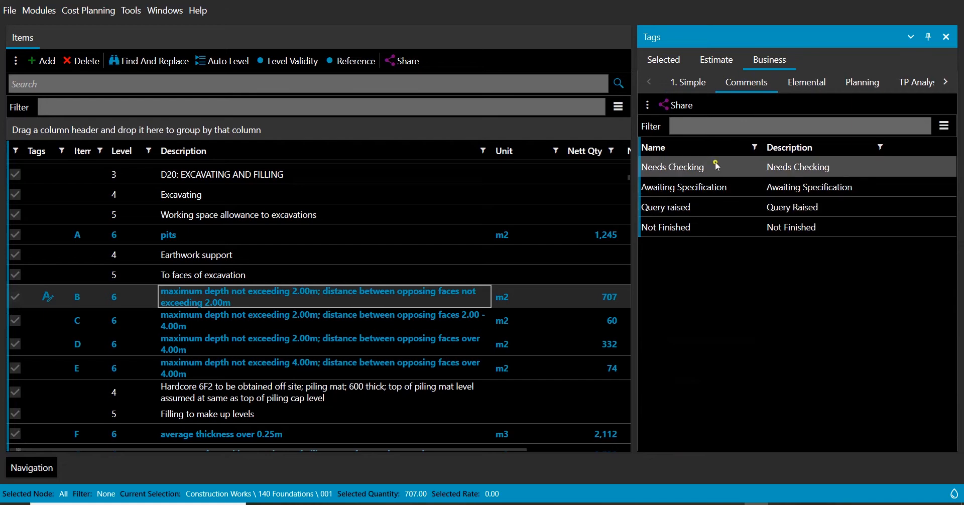
Tag the Mobilisation, Installation of 372 No. 340mm piles and Allow for testing items with Awaiting Specification
scroll(384, 352, "down", 4)
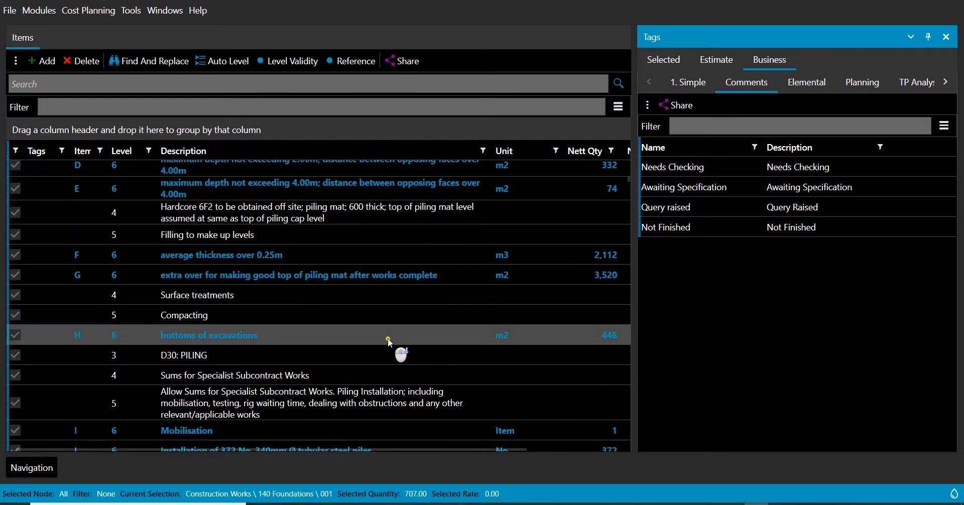
scroll(457, 298, "down", 1)
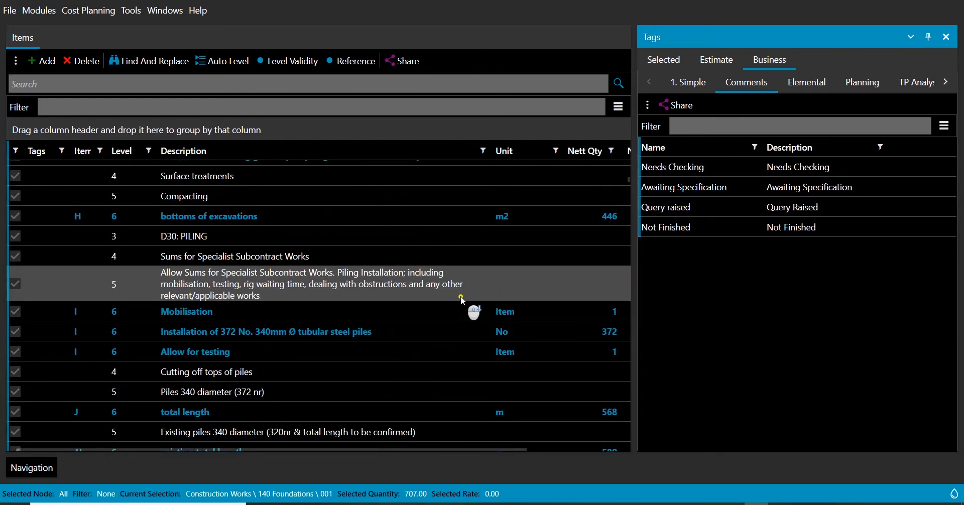
left_click(288, 310)
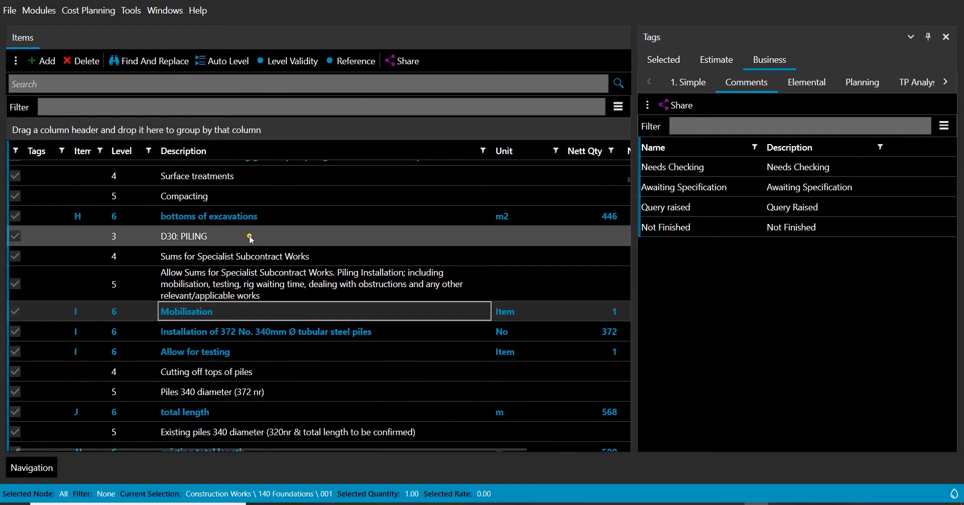
left_click(273, 351)
left_click(273, 354, "shift")
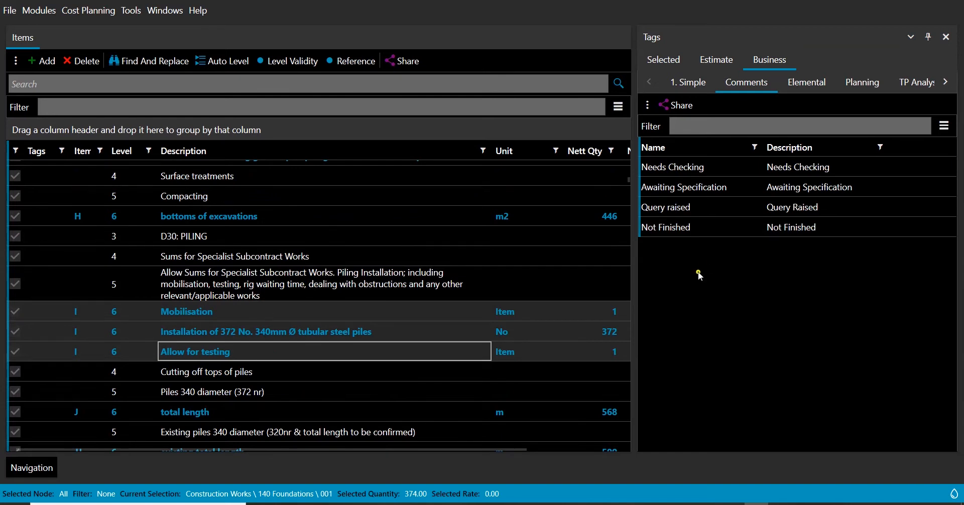
left_click(729, 197)
double_click(724, 194)
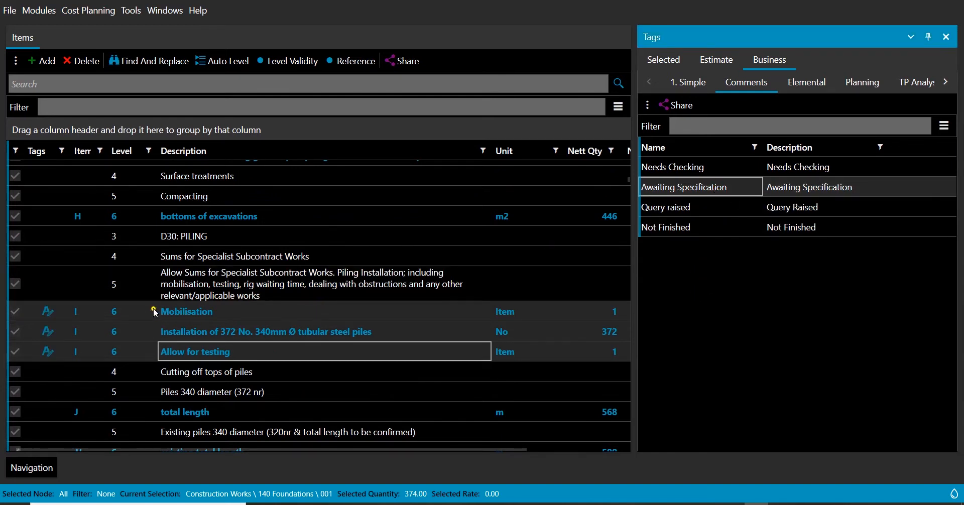
Tag the total length, existing total length and all piling excavations; off site items with Awaiting Specification
scroll(146, 321, "down", 1)
left_click(262, 357)
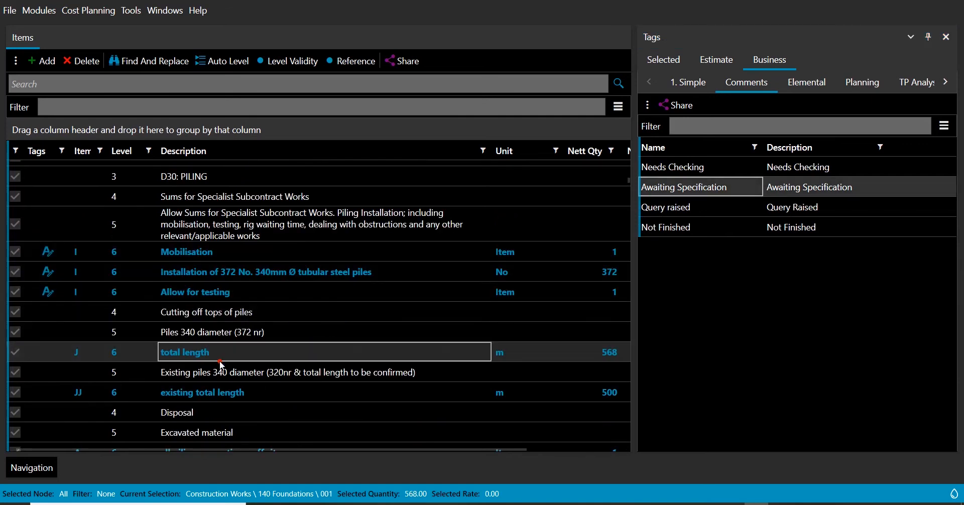
double_click(671, 187)
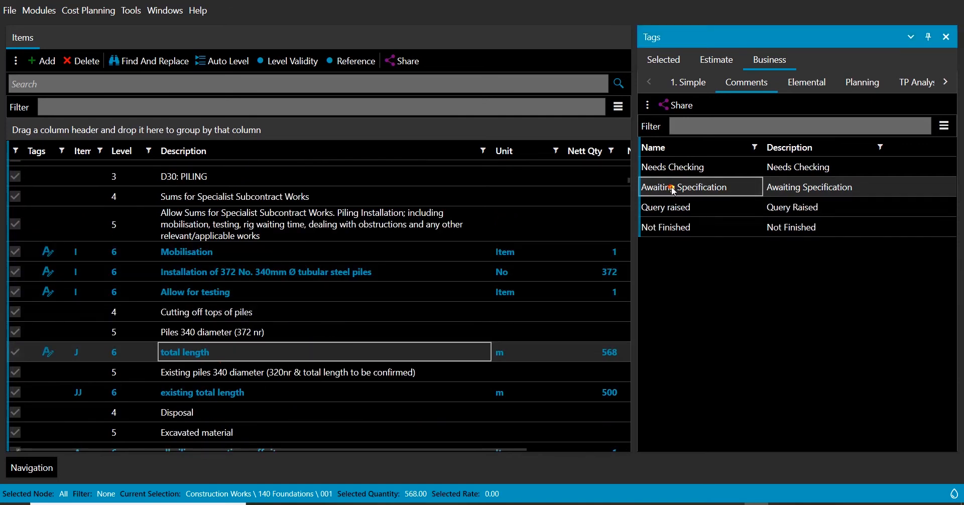
scroll(497, 249, "down", 1)
left_click(293, 335)
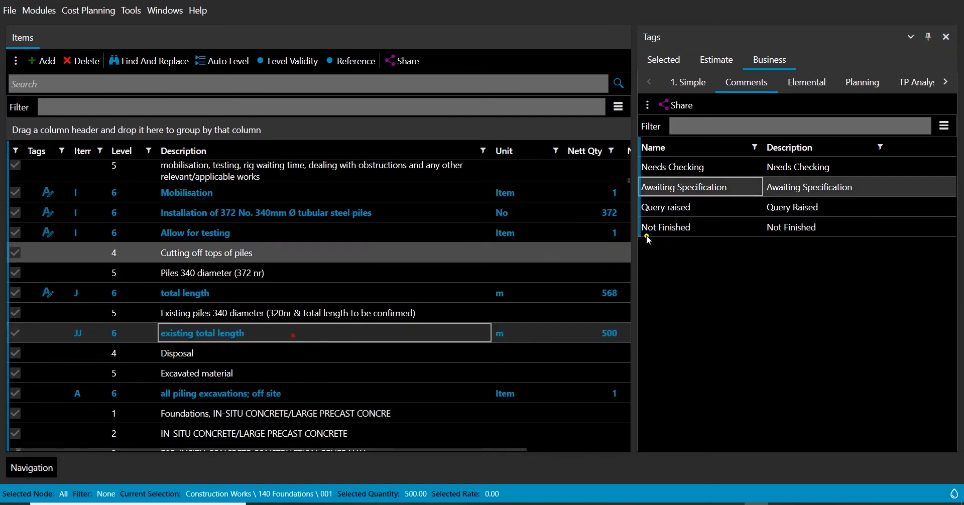
double_click(681, 190)
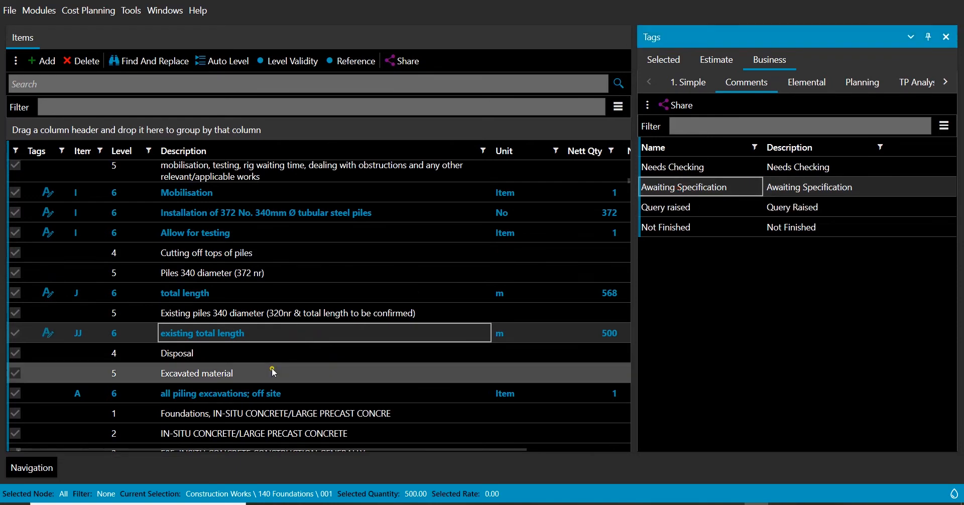
left_click(276, 394)
double_click(672, 192)
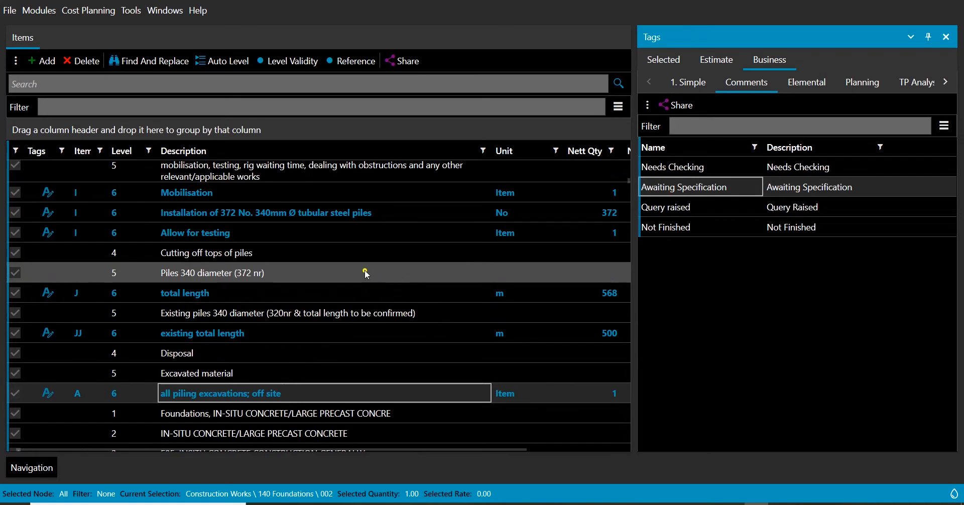
Tag the Plain in situ concrete; GEN 1 or similar heading with Query raised
scroll(365, 271, "down", 5)
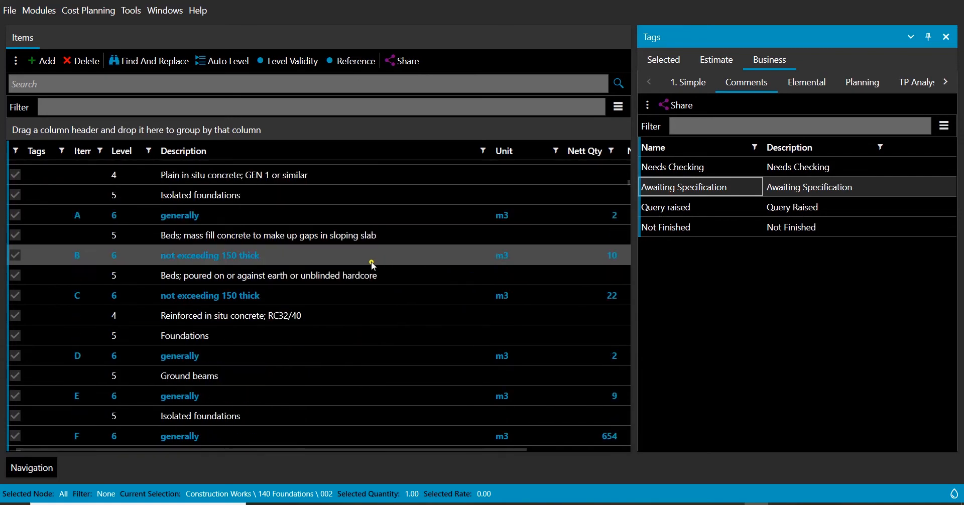
left_click(321, 178)
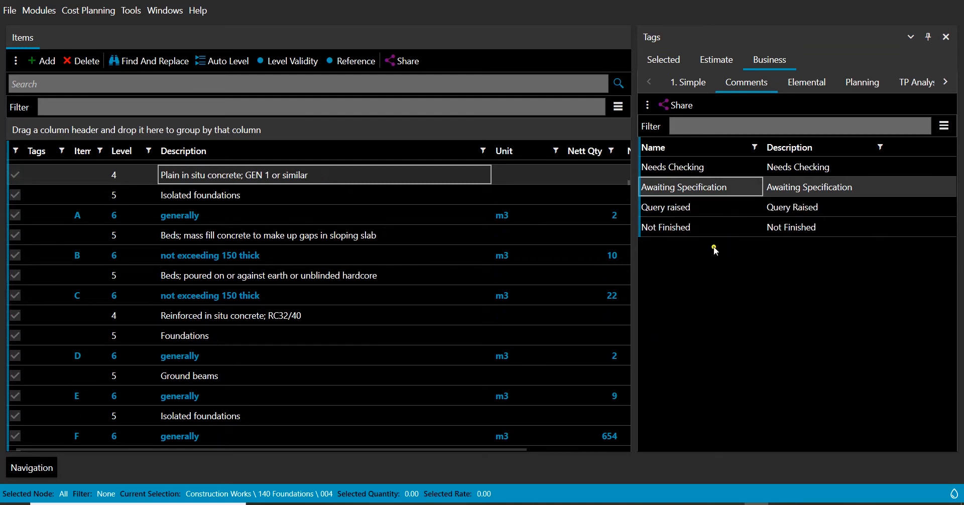
double_click(675, 207)
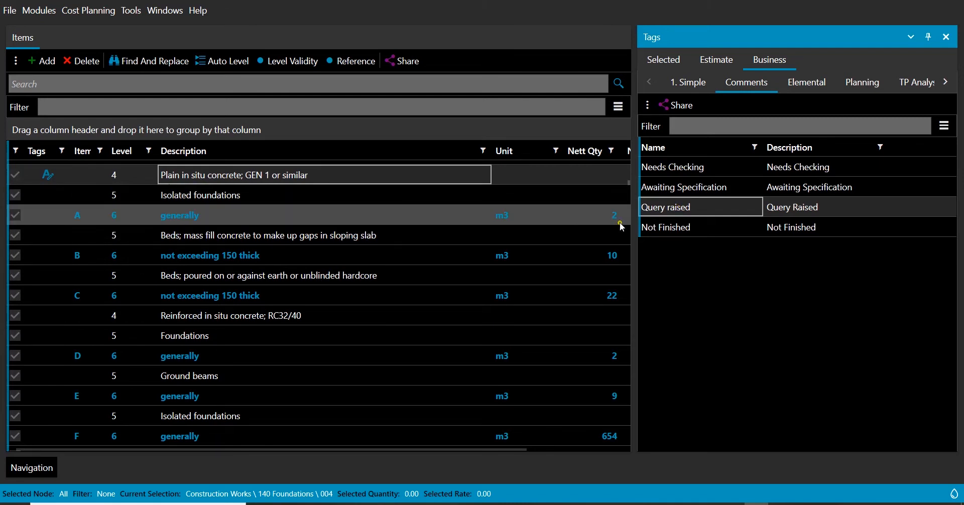
Edit the Plain in situ concrete heading's tags and change the Query raised description to "Query Raised what mix?"
right_click(62, 183)
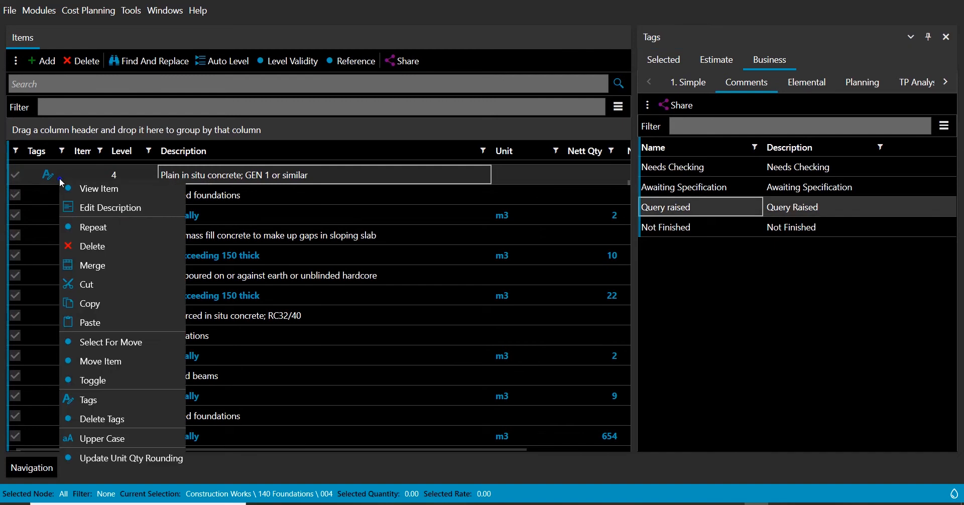
left_click(101, 402)
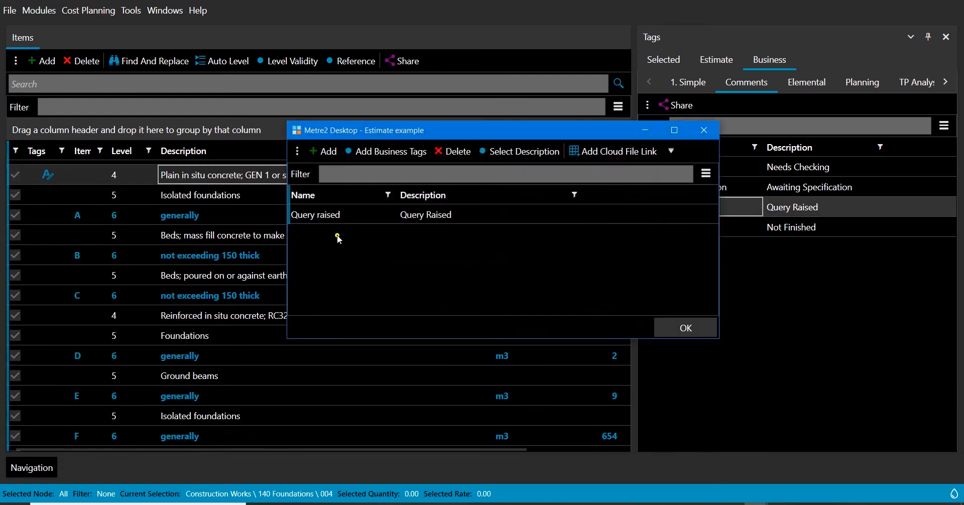
left_click(320, 216)
left_click(491, 216)
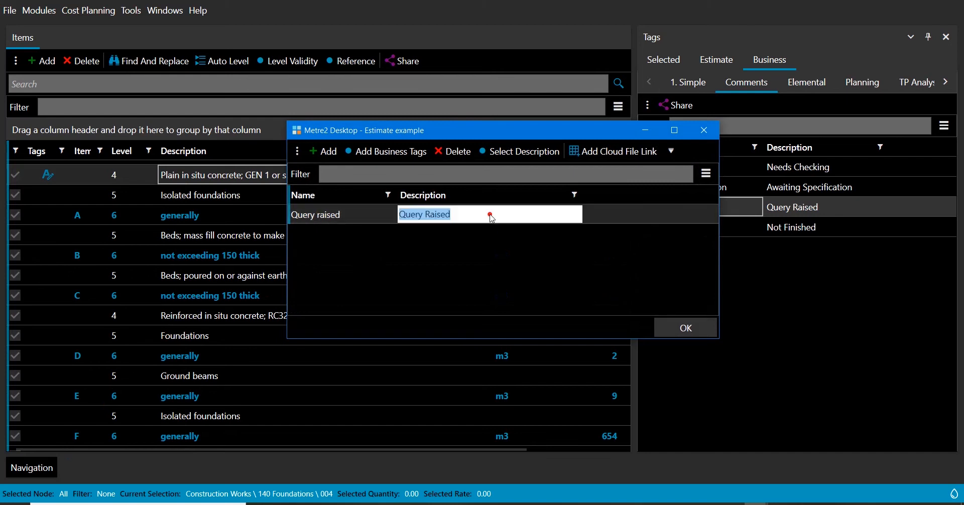
left_click(490, 215)
type("what")
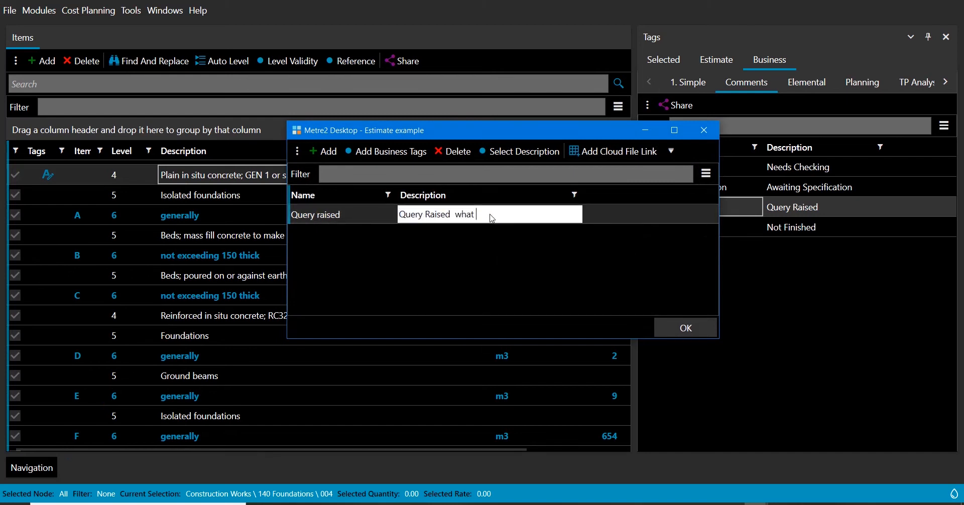
type(" mix?")
left_click(686, 332)
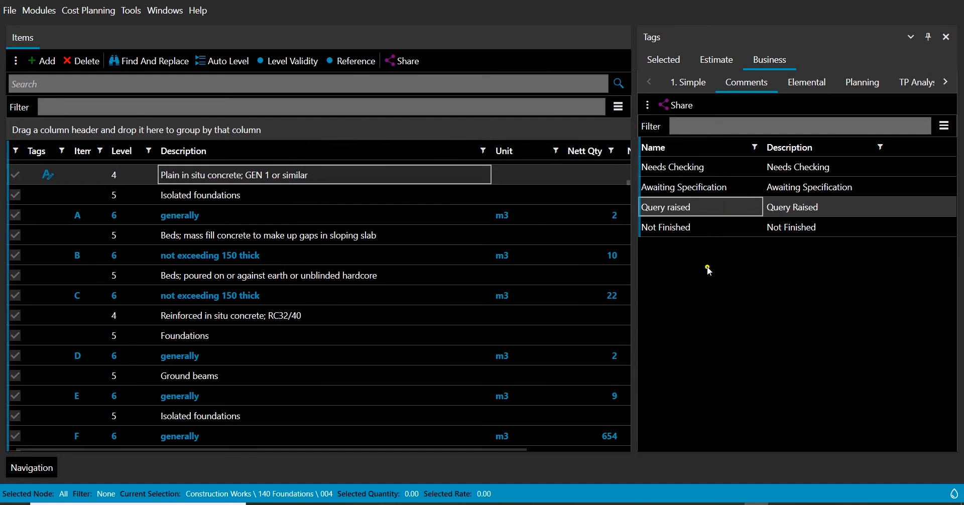
Filter the estimate items by the Awaiting Specification tag and review the matching piling items
left_click(716, 62)
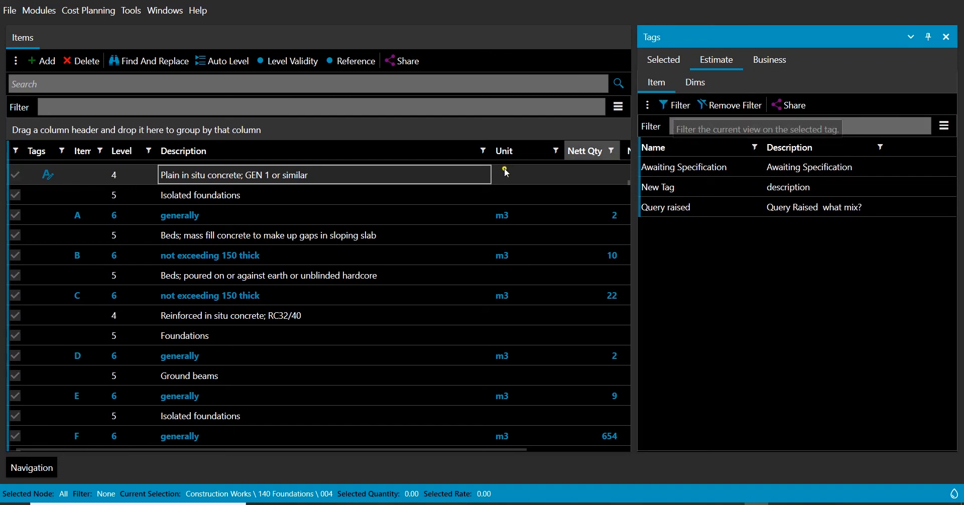
left_click(679, 170)
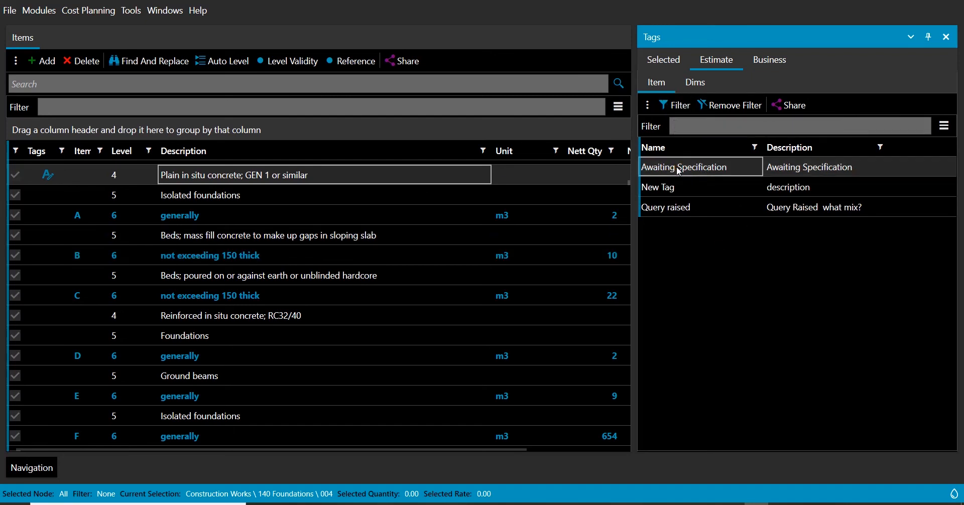
left_click(676, 107)
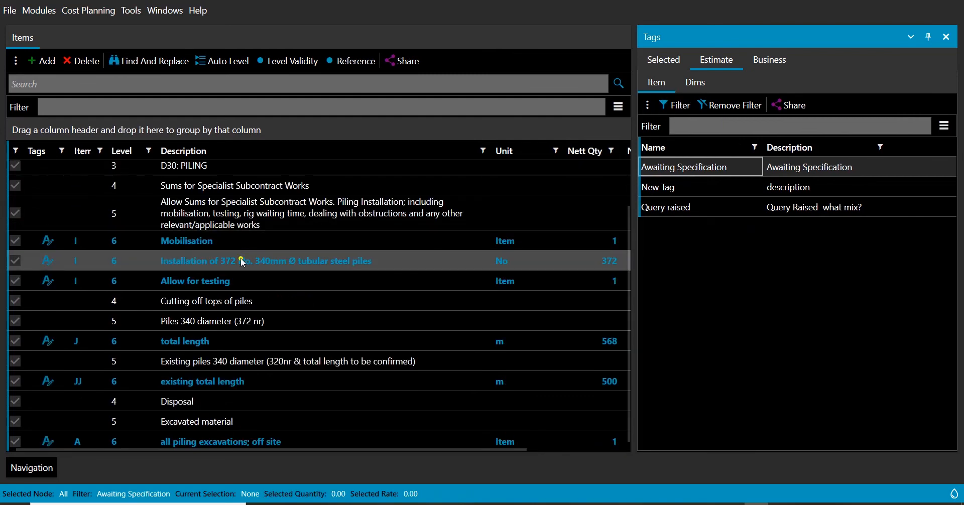
scroll(295, 307, "up", 1)
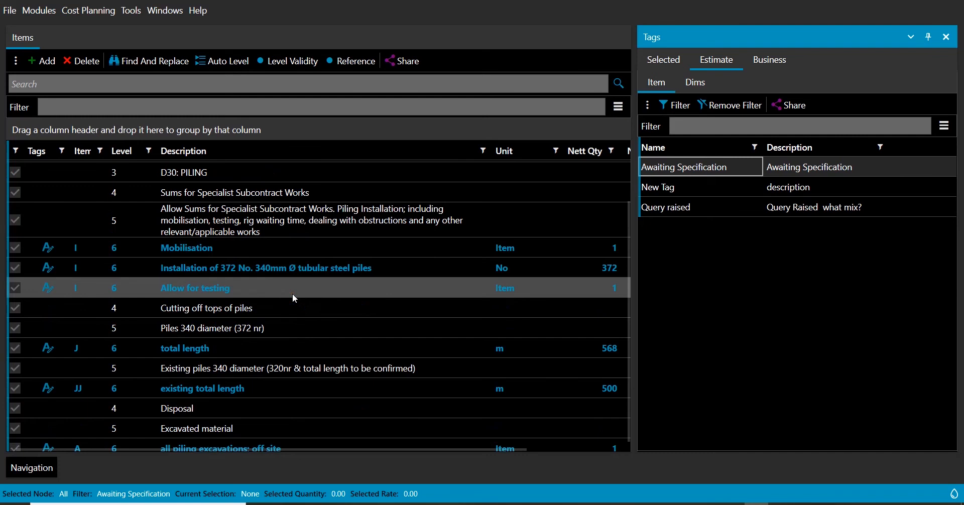
left_click(247, 239)
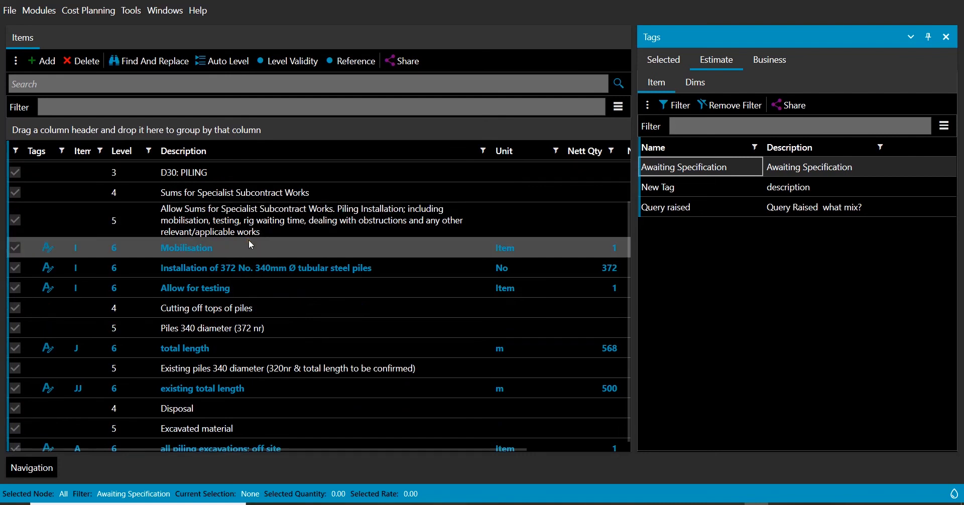